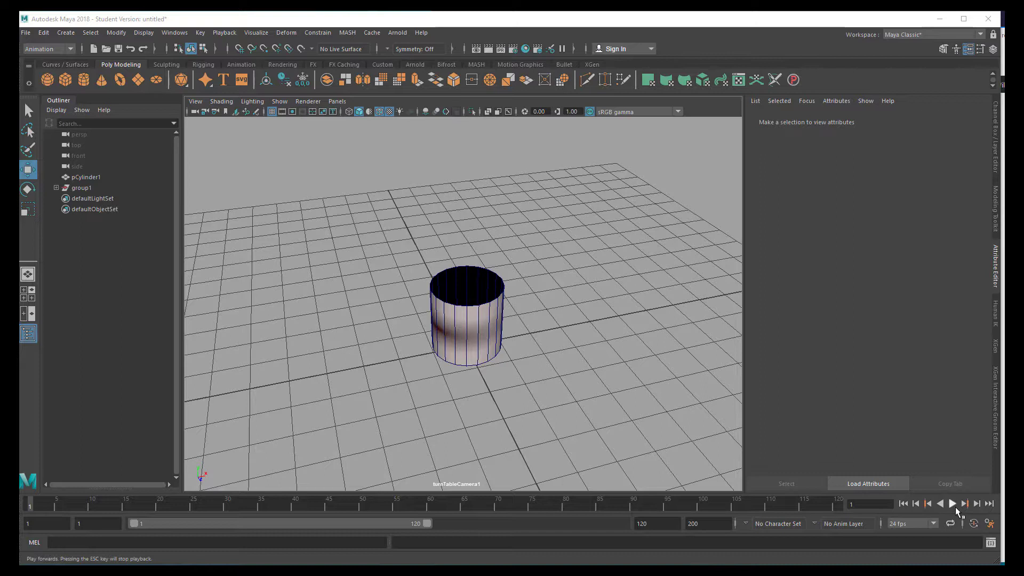
Play the timeline animation to watch the turntable view morph from cylinder to box.
{"action": "left_click", "coordinate": [953, 504]}
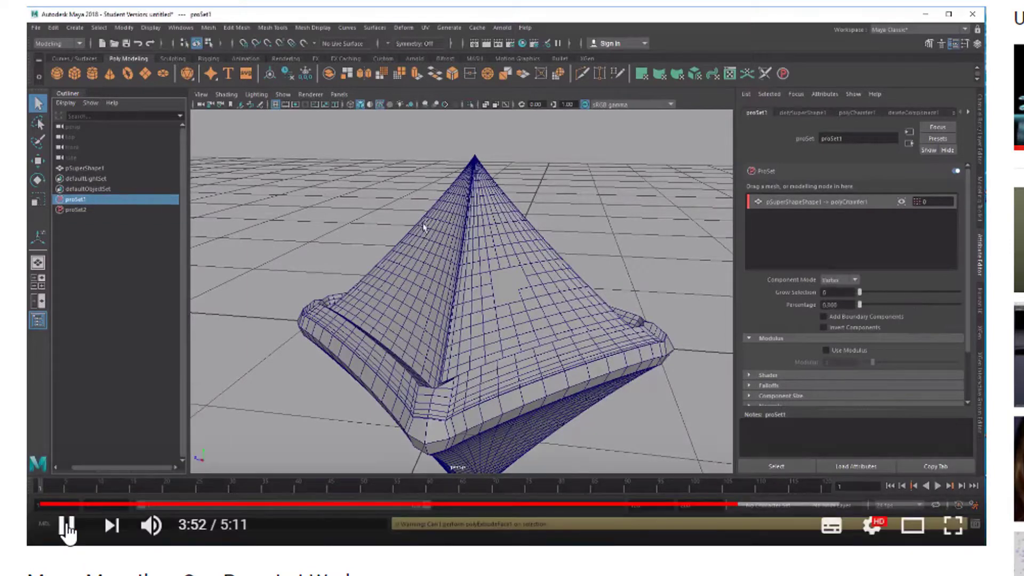
Pause the reference Maya tutorial video on YouTube at 3:52.
{"action": "left_click", "coordinate": [66, 524]}
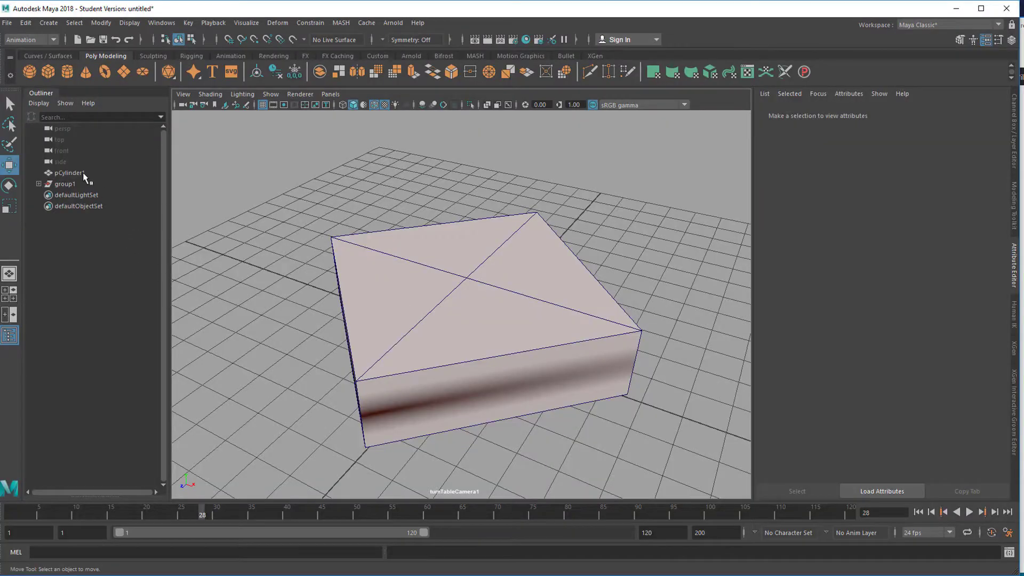
Delete pCylinder1 and group1, then create a new polygon cylinder.
{"action": "left_click", "coordinate": [78, 173]}
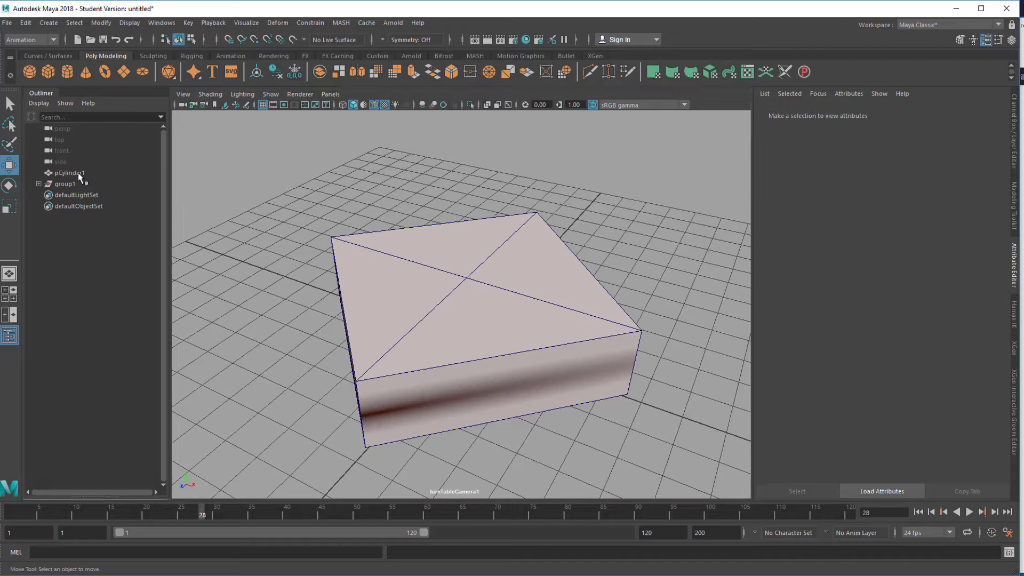
{"action": "left_click", "coordinate": [70, 183], "text": "ctrl"}
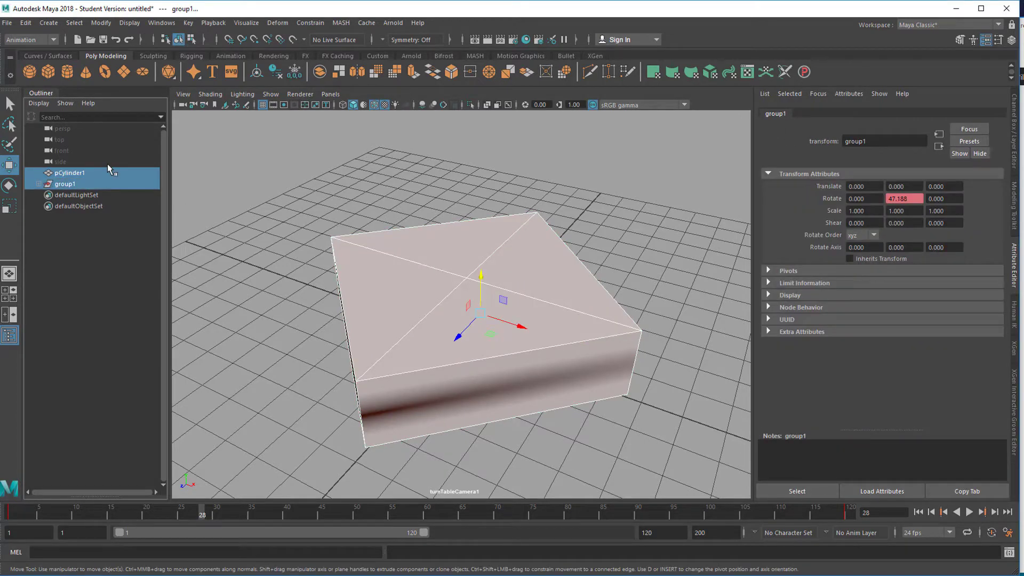
{"action": "key", "text": "Delete"}
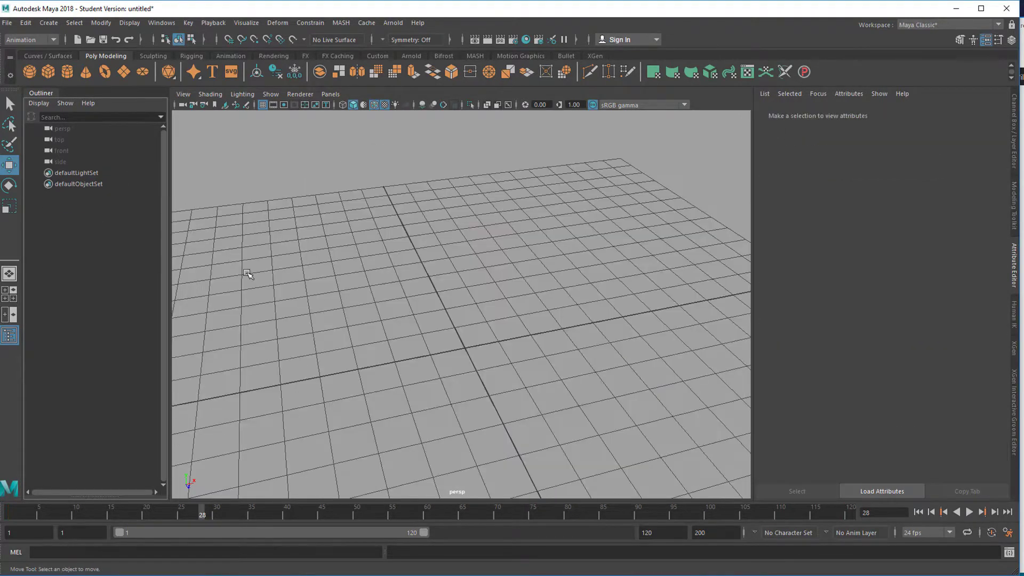
{"action": "right_click", "coordinate": [171, 74]}
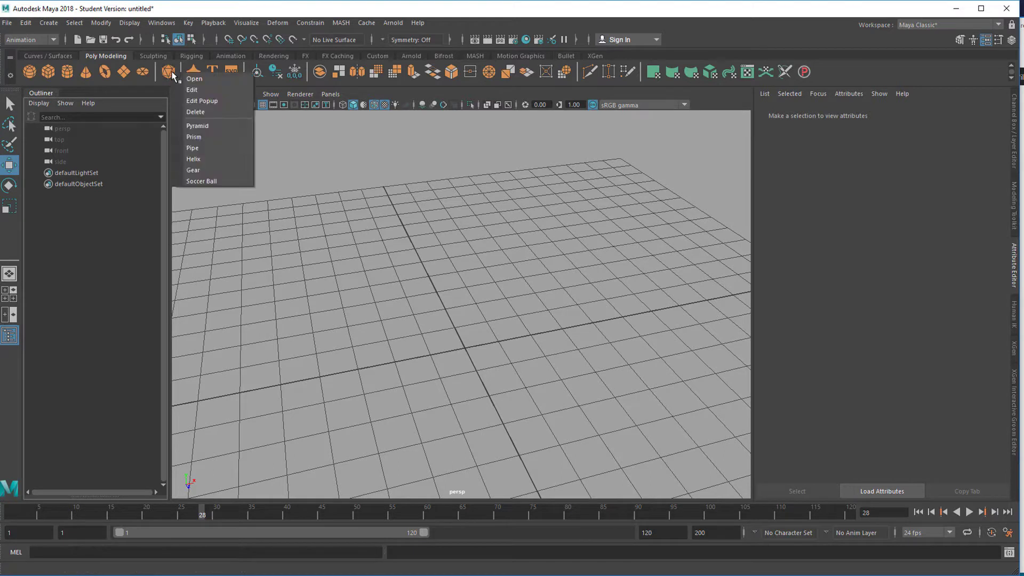
{"action": "left_click", "coordinate": [64, 72]}
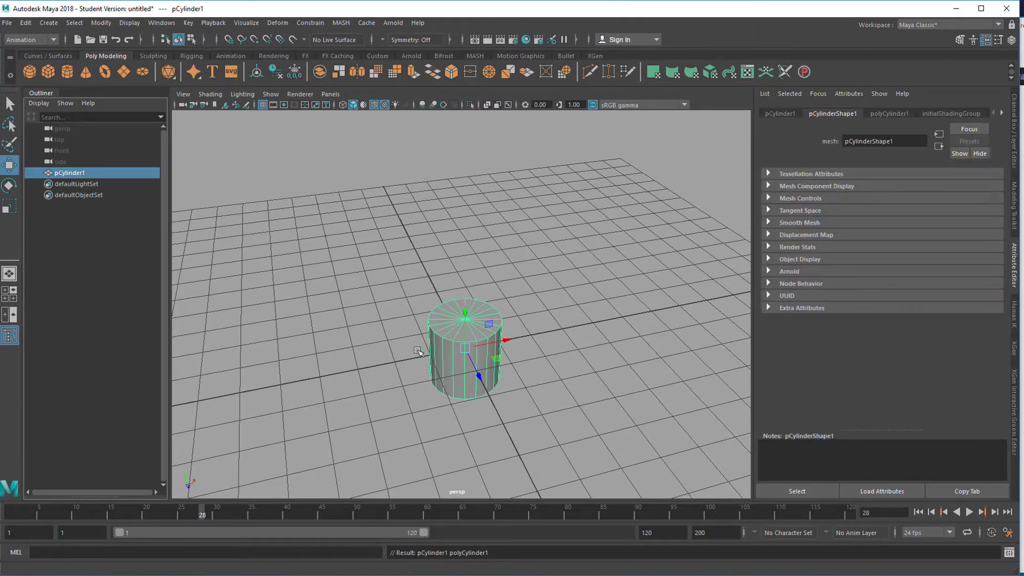
Assign the existing aiStandardSurface1 material to the new cylinder and inspect it from several angles.
{"action": "right_click", "coordinate": [457, 332]}
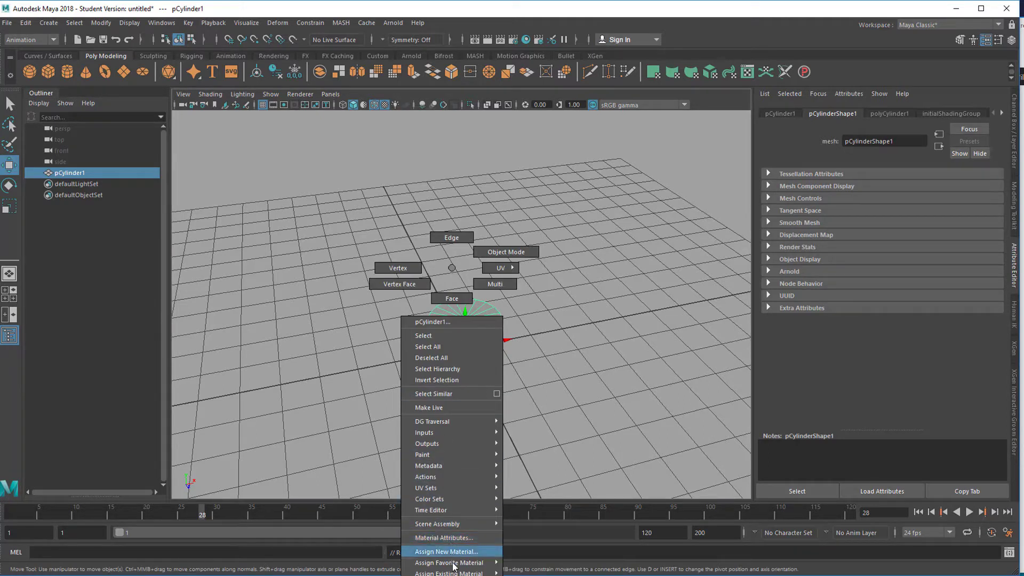
{"action": "mouse_move", "coordinate": [456, 573]}
{"action": "left_click", "coordinate": [543, 563]}
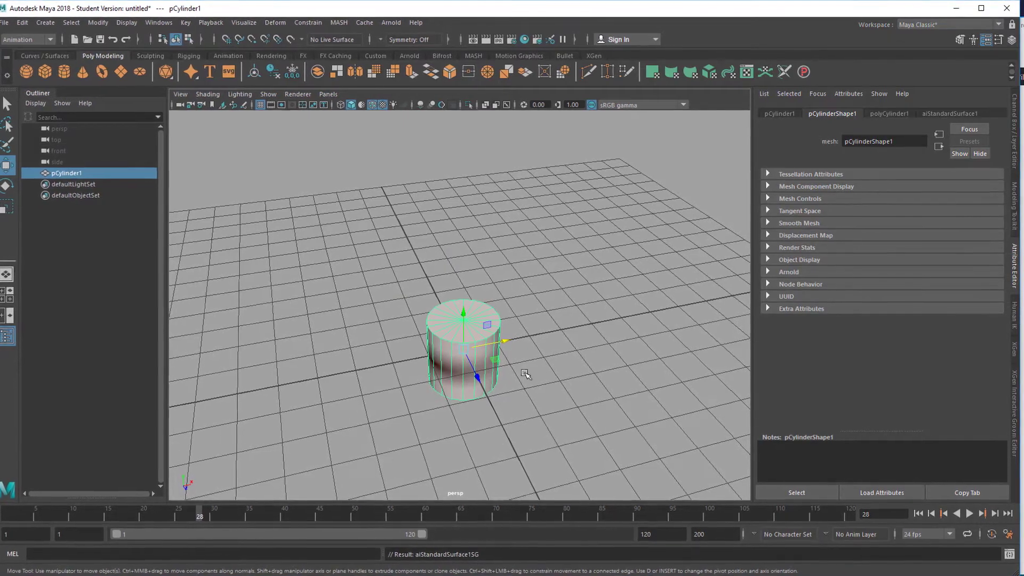
{"action": "left_click_drag", "start_coordinate": [526, 375], "coordinate": [555, 299], "text": "alt"}
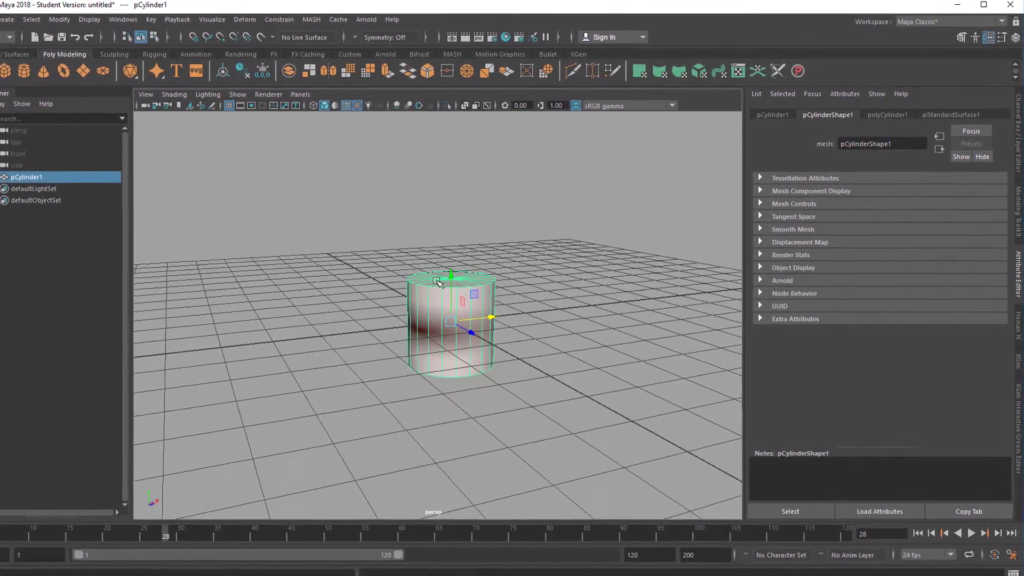
{"action": "left_click_drag", "start_coordinate": [460, 270], "coordinate": [439, 244]}
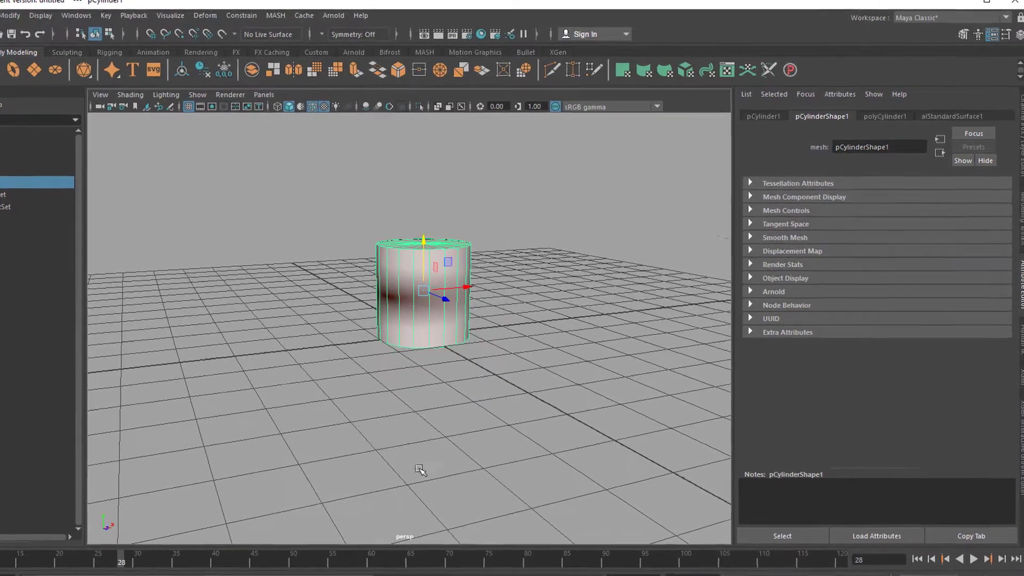
{"action": "left_click_drag", "start_coordinate": [455, 451], "coordinate": [478, 491], "text": "alt"}
{"action": "left_click_drag", "start_coordinate": [441, 524], "coordinate": [448, 473], "text": "alt"}
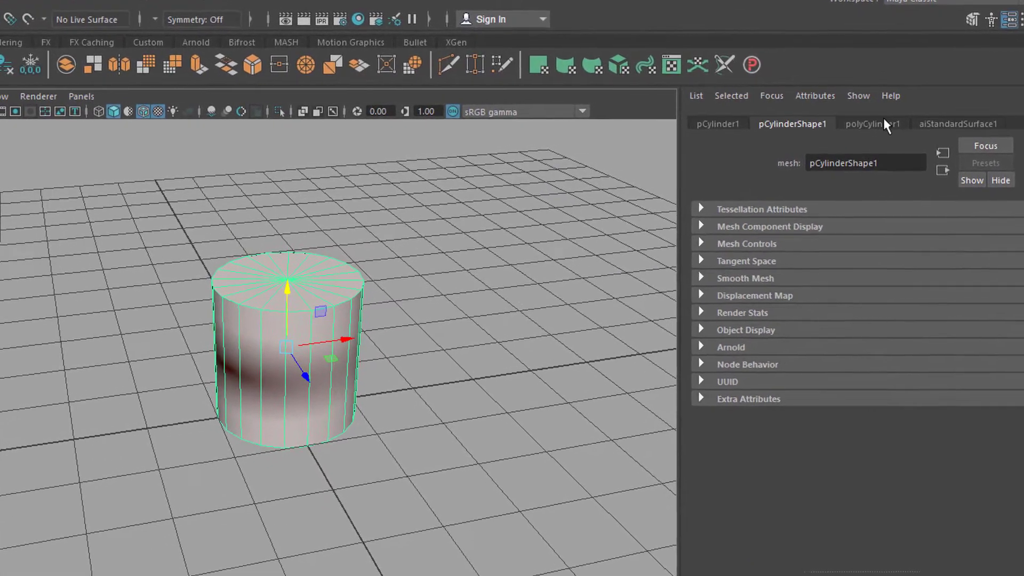
Set polyCylinder1 to 17 axis, 7 height and 3 cap subdivisions, then view the top.
{"action": "left_click", "coordinate": [885, 122]}
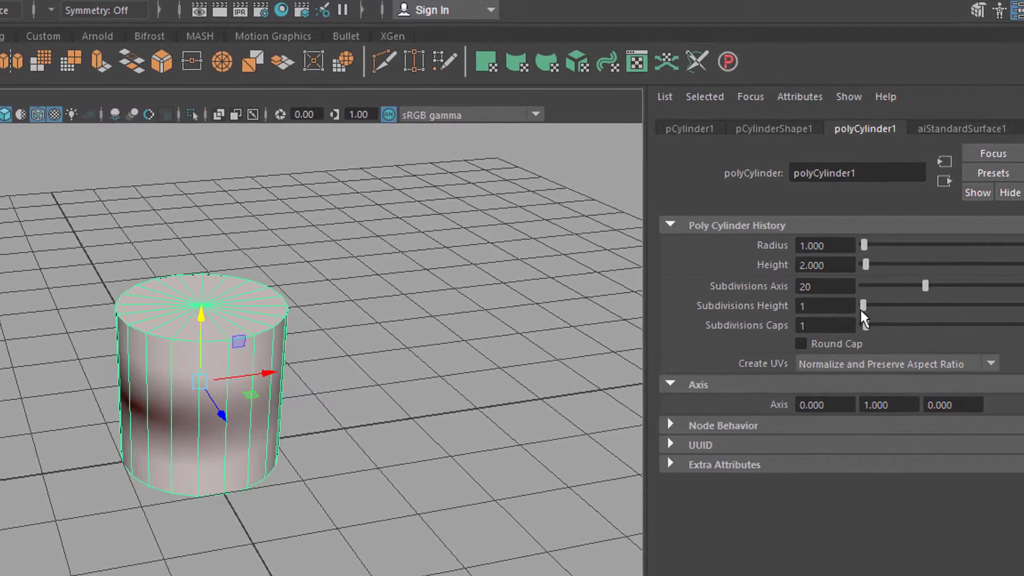
{"action": "mouse_move", "coordinate": [926, 288]}
{"action": "left_mouse_down"}
{"action": "mouse_move", "coordinate": [937, 289]}
{"action": "mouse_move", "coordinate": [915, 289]}
{"action": "left_mouse_up"}
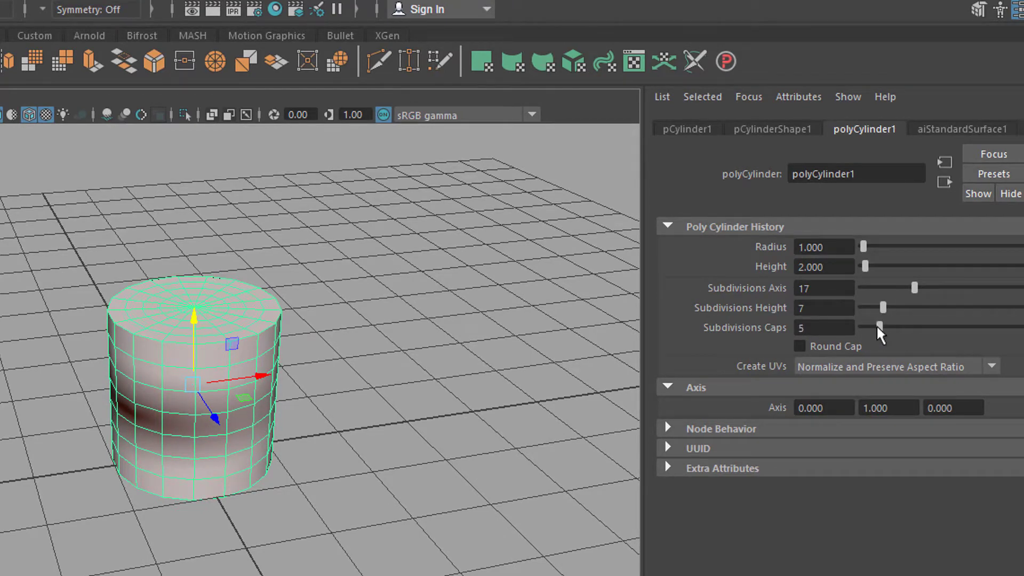
{"action": "left_click_drag", "start_coordinate": [408, 465], "coordinate": [456, 479], "text": "alt"}
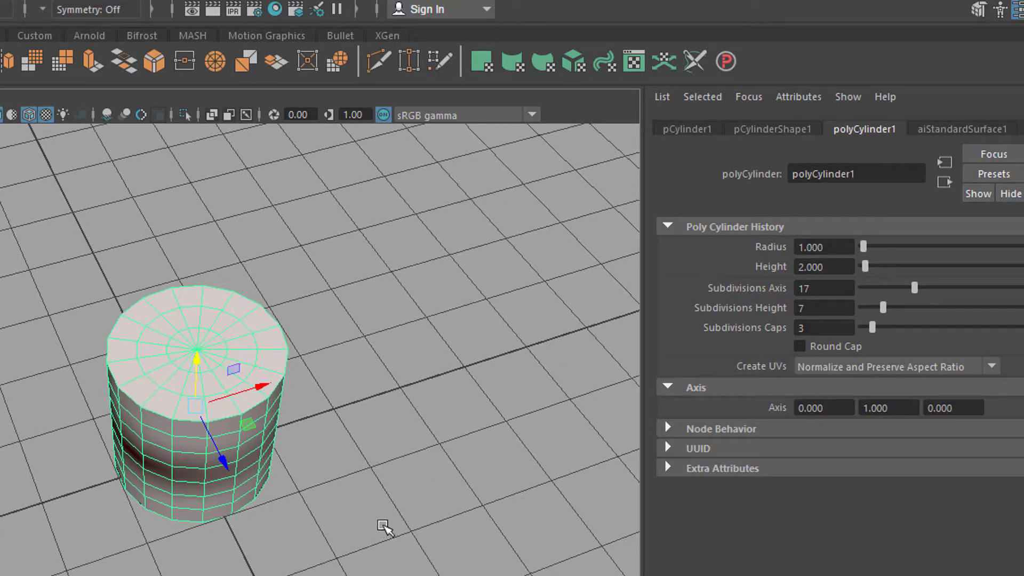
{"action": "left_click_drag", "start_coordinate": [399, 506], "coordinate": [612, 414], "text": "alt"}
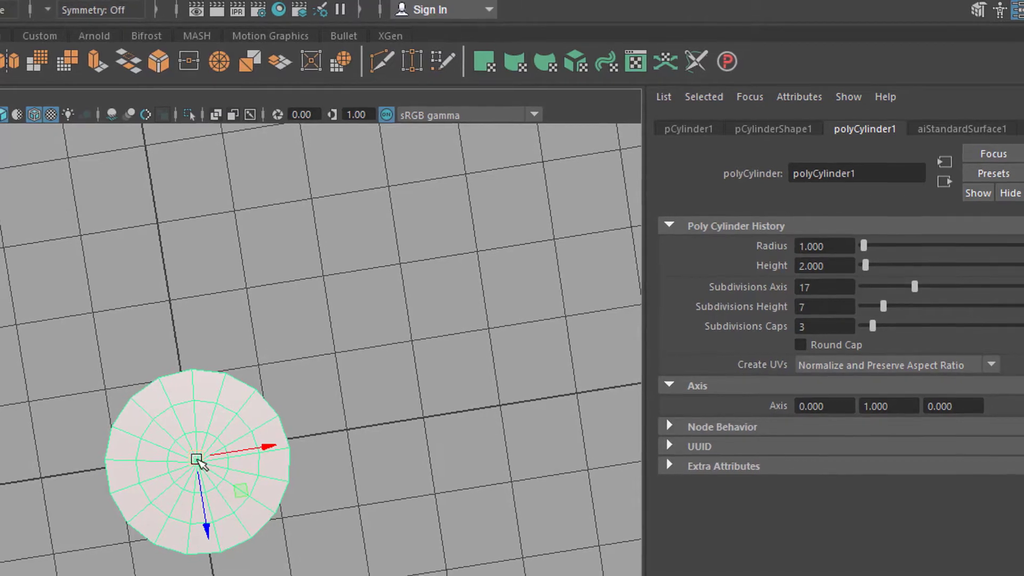
Select the cylinder's top cap faces in the top view and delete them.
{"action": "right_click_drag", "start_coordinate": [184, 378], "coordinate": [204, 416]}
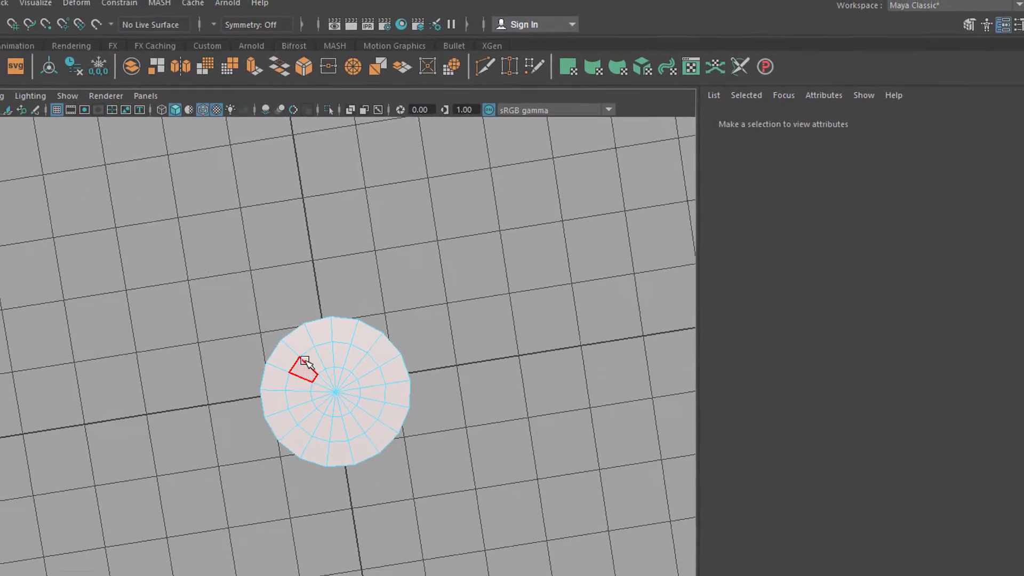
{"action": "left_click_drag", "start_coordinate": [250, 383], "coordinate": [329, 443]}
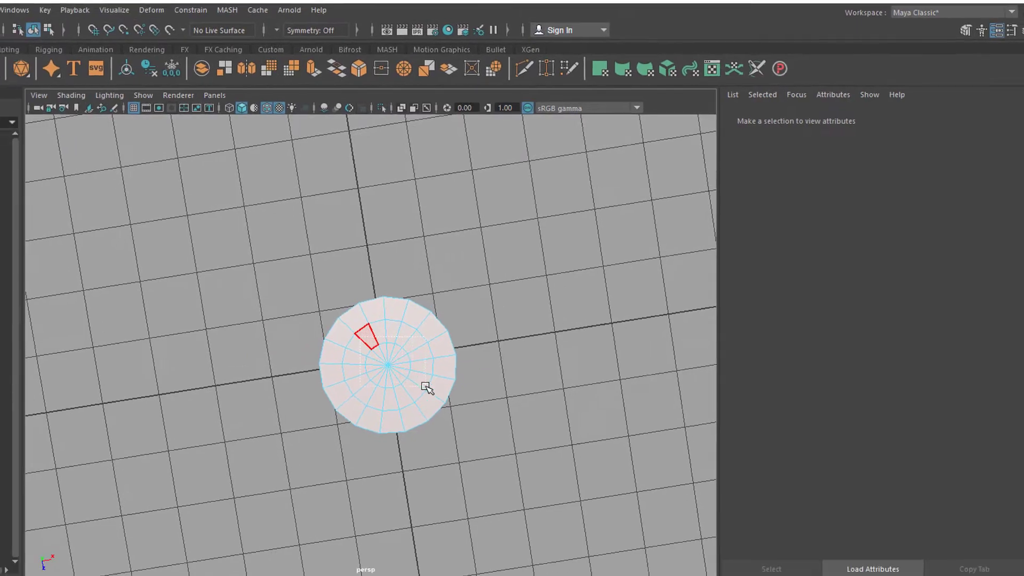
{"action": "left_click_drag", "start_coordinate": [427, 386], "coordinate": [440, 402]}
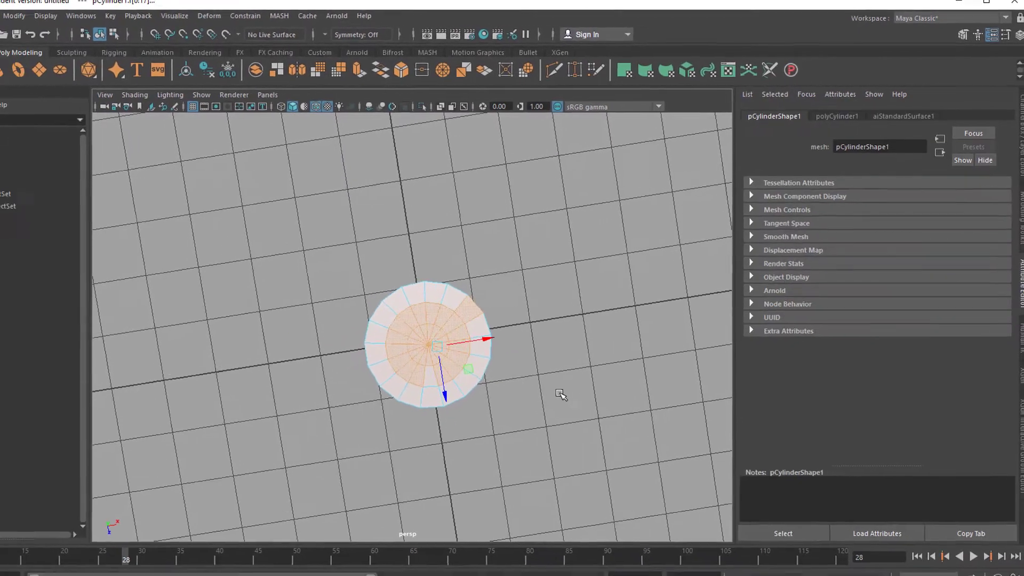
{"action": "key", "text": "space"}
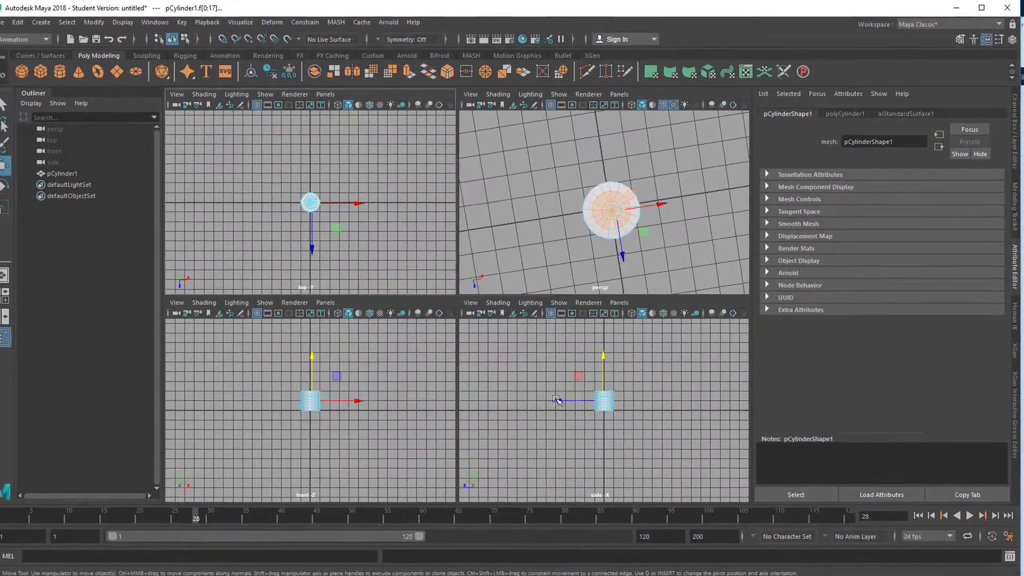
{"action": "key", "text": "space"}
{"action": "scroll", "coordinate": [391, 305], "scroll_direction": "up", "scroll_amount": 10}
{"action": "scroll", "coordinate": [534, 287], "scroll_direction": "down", "scroll_amount": 5}
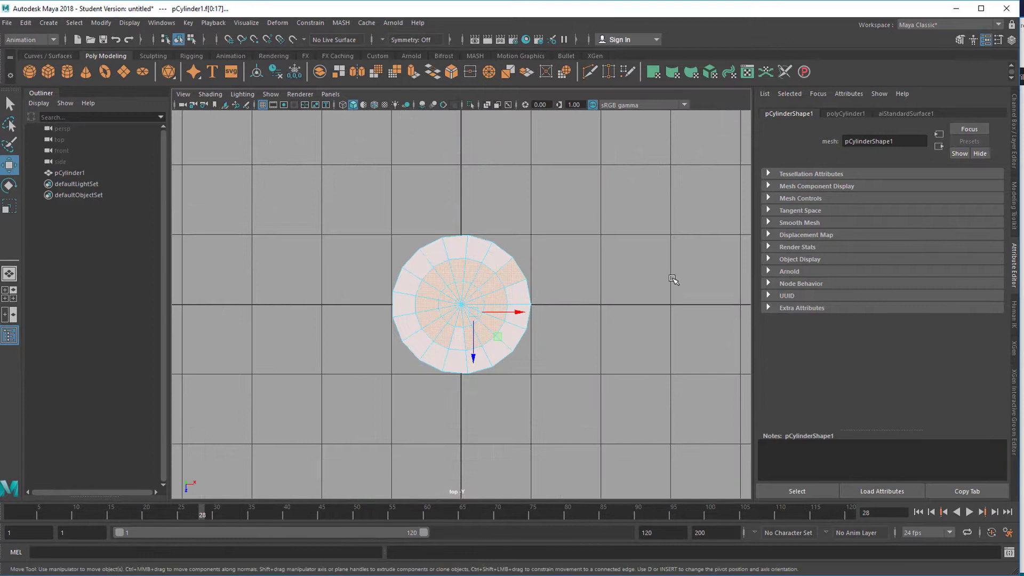
{"action": "left_click", "coordinate": [511, 354], "text": "shift"}
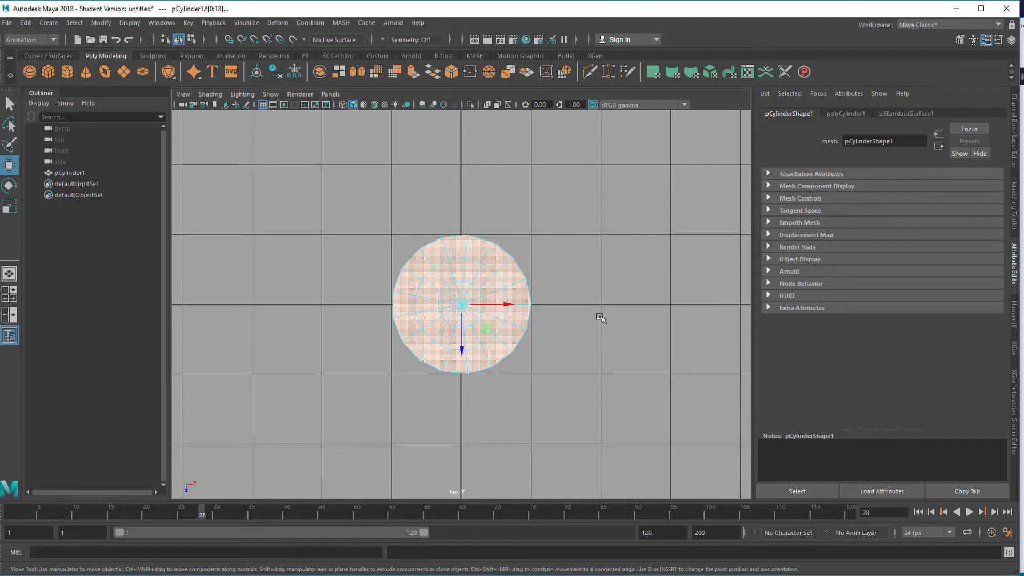
{"action": "key", "text": "Delete"}
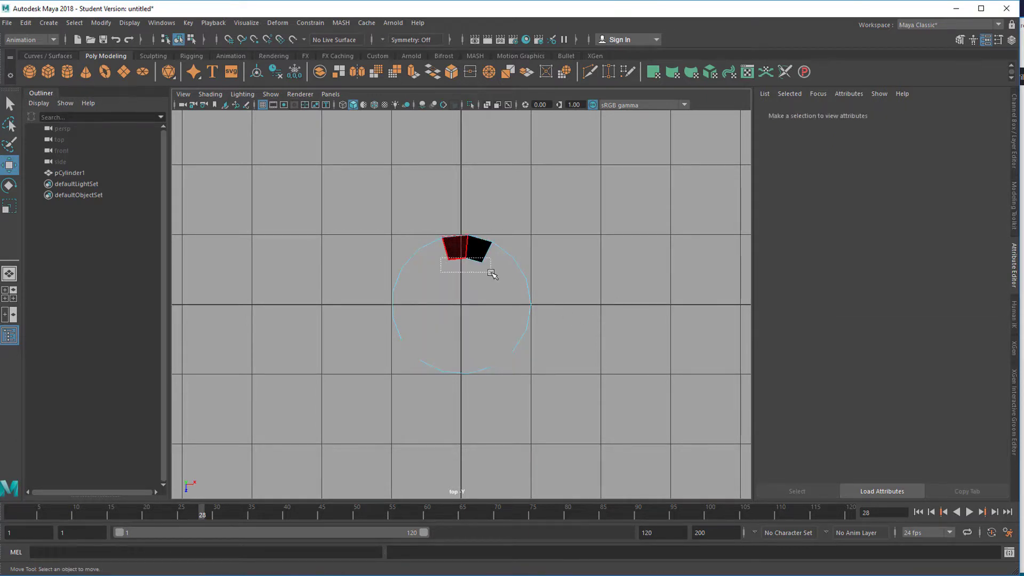
Delete the two remaining cap faces and return to the perspective view in object mode.
{"action": "left_click_drag", "start_coordinate": [491, 273], "coordinate": [499, 271]}
{"action": "key", "text": "Delete"}
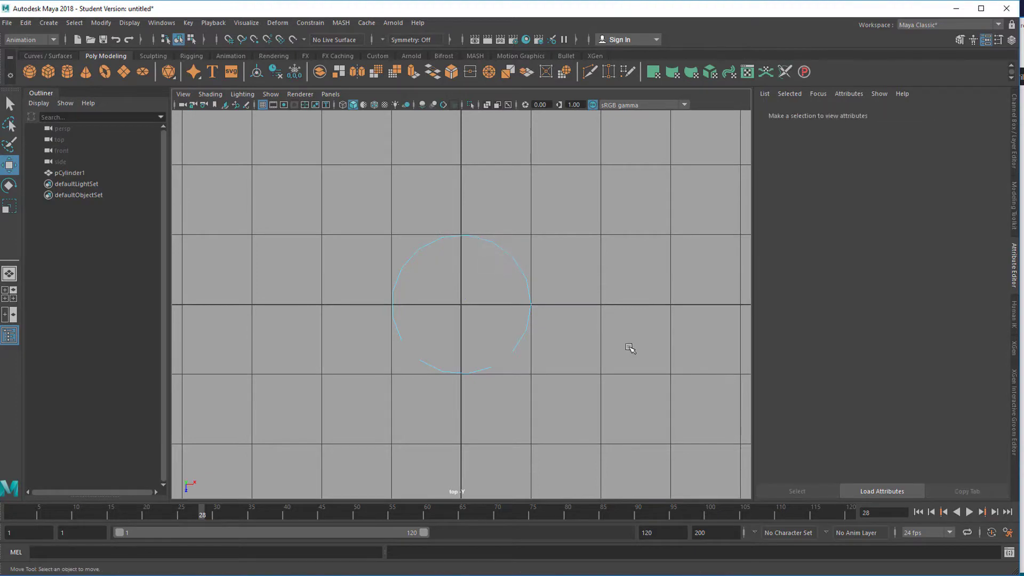
{"action": "key", "text": "space"}
{"action": "key", "text": "space"}
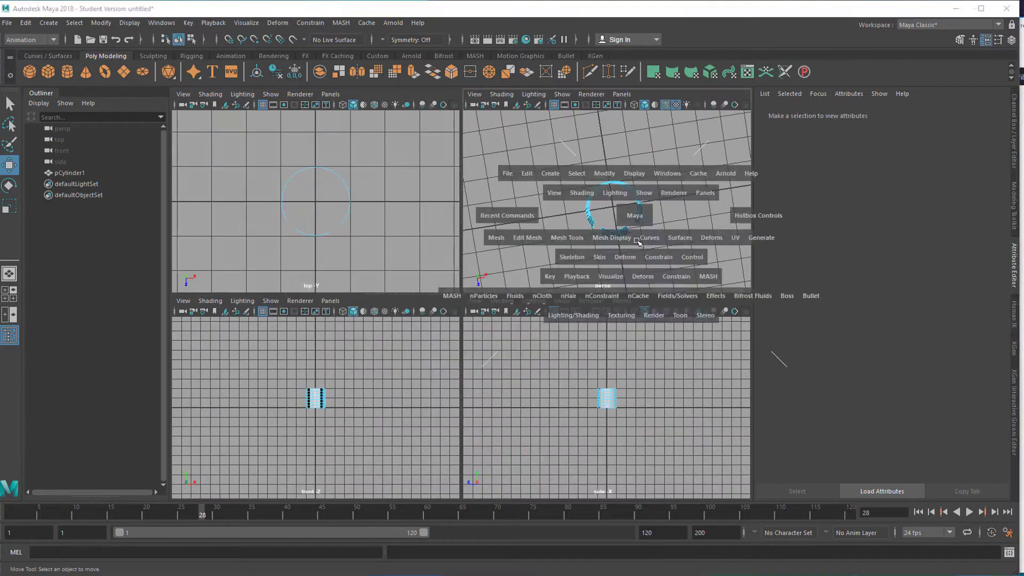
{"action": "left_click_drag", "start_coordinate": [588, 313], "coordinate": [549, 262], "text": "alt"}
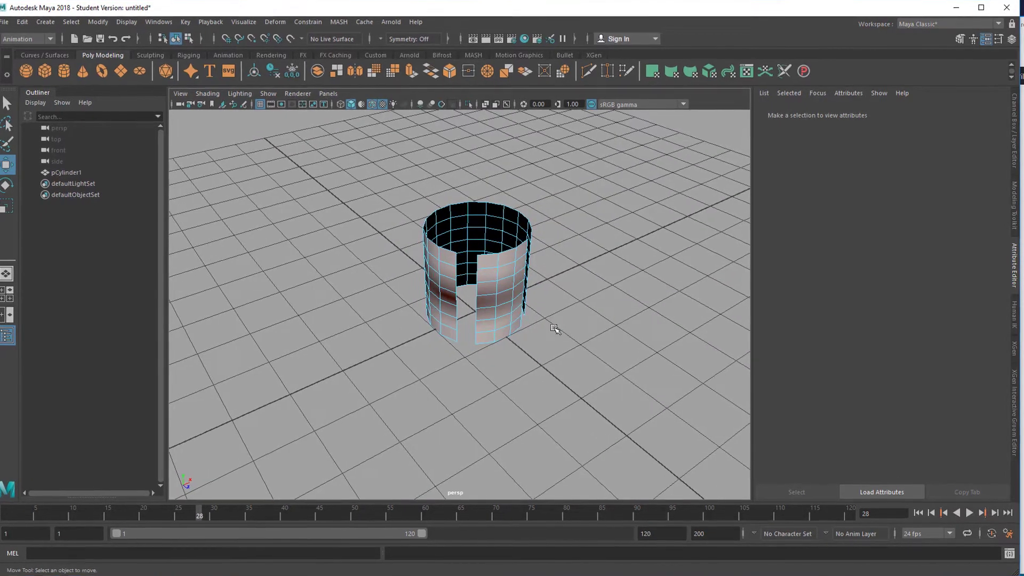
{"action": "mouse_move", "coordinate": [509, 269]}
{"action": "right_mouse_down"}
{"action": "mouse_move", "coordinate": [548, 254]}
{"action": "mouse_move", "coordinate": [505, 255]}
{"action": "right_mouse_up"}
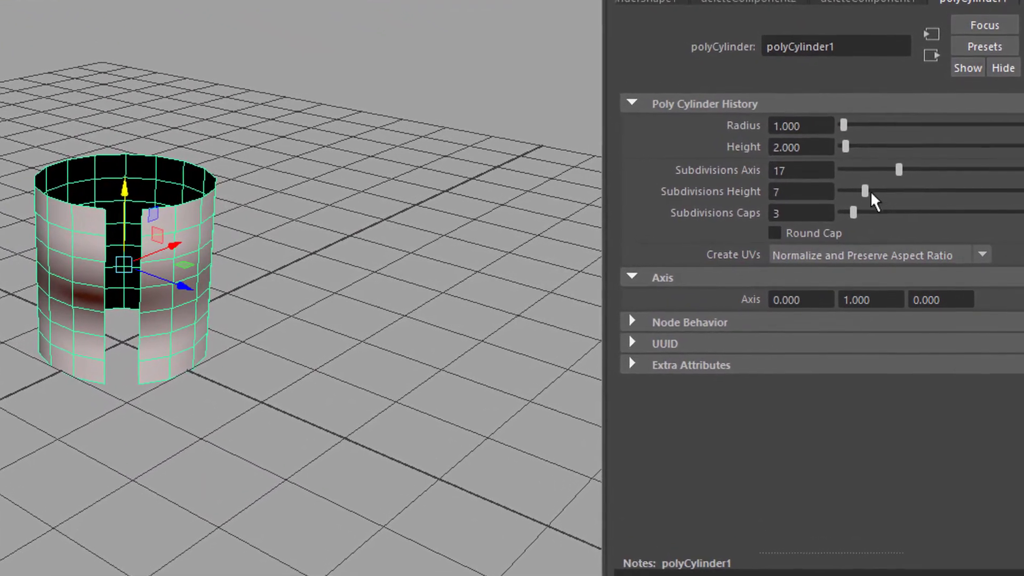
Try Subdivisions Height values of 16 and 9, finally settling on 26.
{"action": "left_click_drag", "start_coordinate": [865, 188], "coordinate": [931, 207]}
{"action": "scroll", "coordinate": [285, 461], "scroll_direction": "up", "scroll_amount": 5}
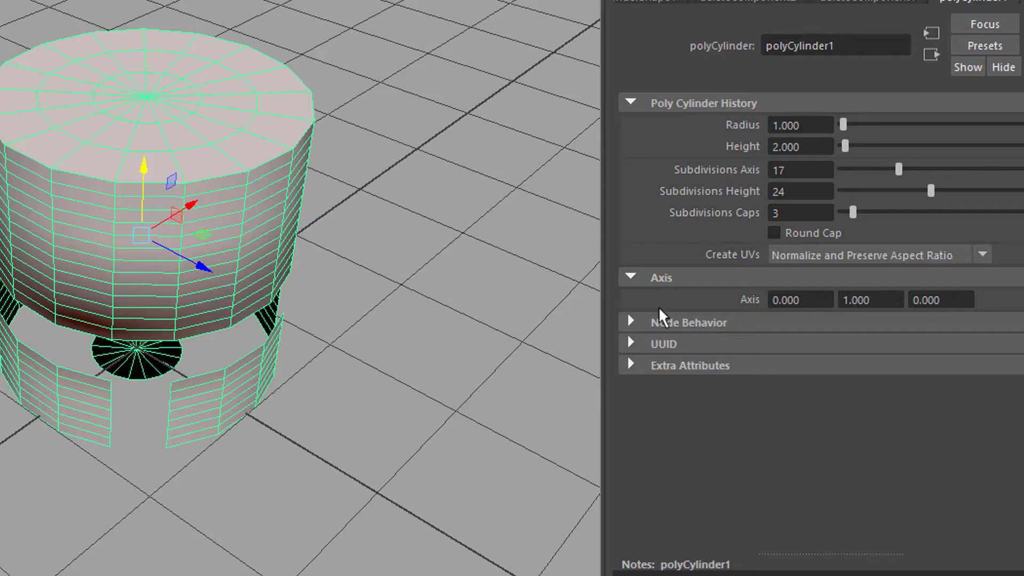
{"action": "left_click_drag", "start_coordinate": [931, 203], "coordinate": [874, 209]}
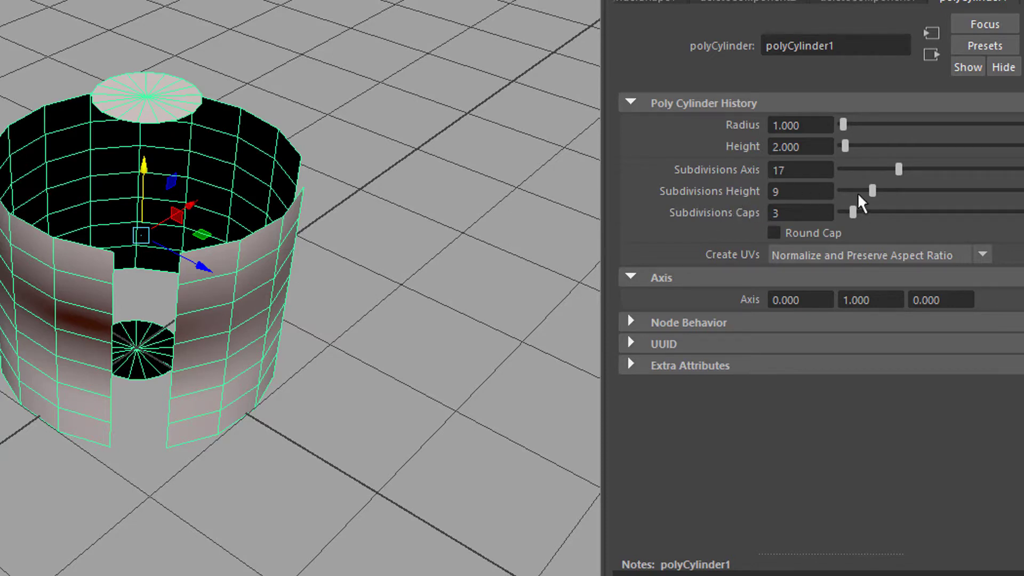
{"action": "left_click_drag", "start_coordinate": [869, 191], "coordinate": [936, 194]}
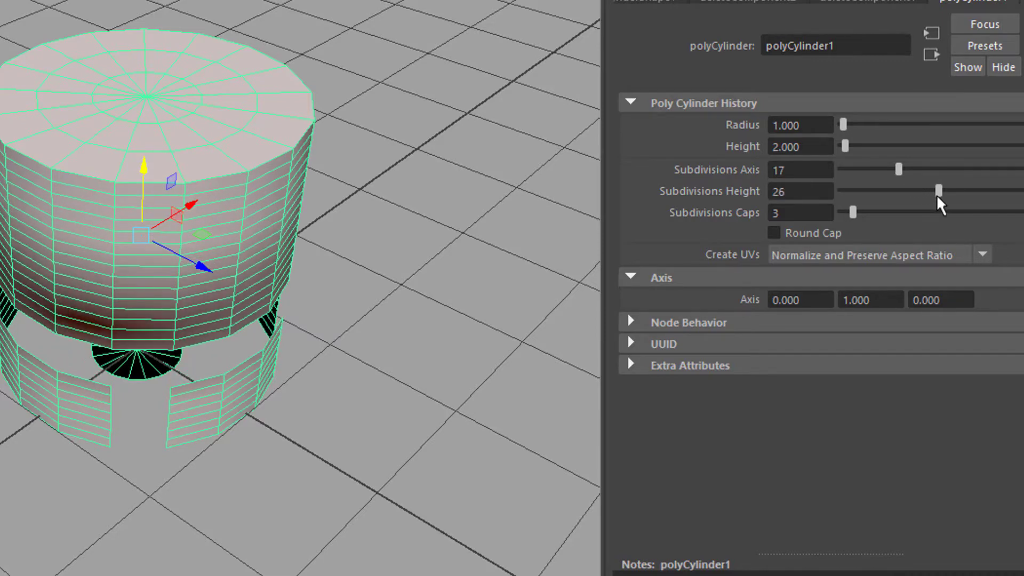
Set polyCylinder1 to 5 cap subdivisions and 4 height subdivisions, then orbit around the cut.
{"action": "left_click_drag", "start_coordinate": [851, 210], "coordinate": [871, 222]}
{"action": "left_click_drag", "start_coordinate": [939, 191], "coordinate": [874, 219]}
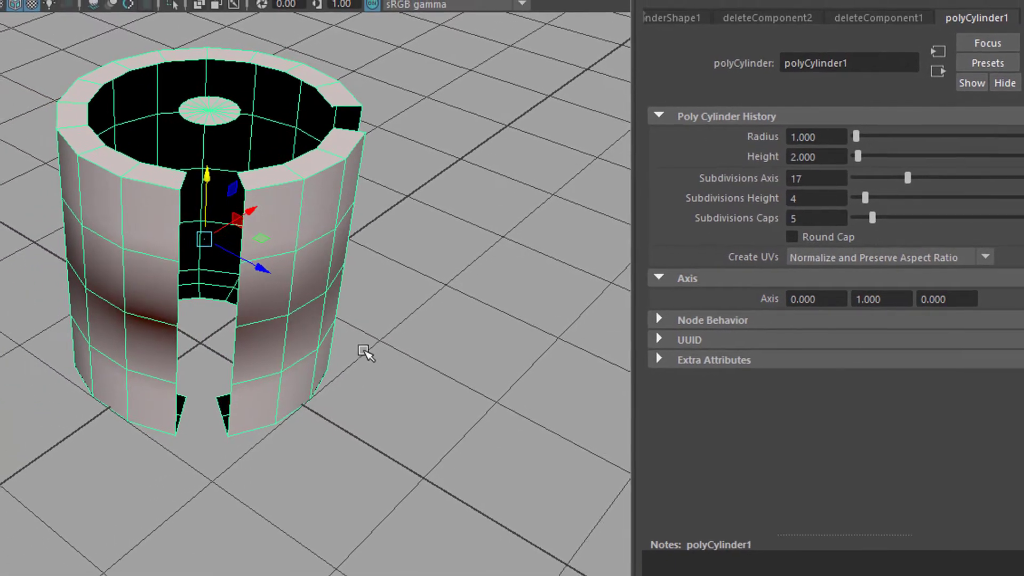
{"action": "left_click_drag", "start_coordinate": [361, 347], "coordinate": [475, 315], "text": "alt"}
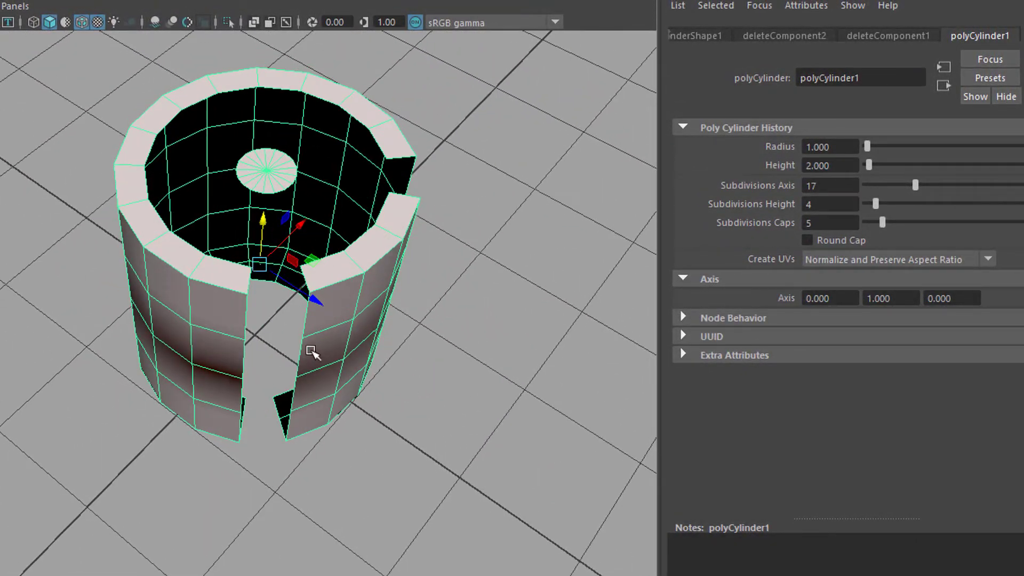
{"action": "scroll", "coordinate": [312, 352], "scroll_direction": "down", "scroll_amount": 2}
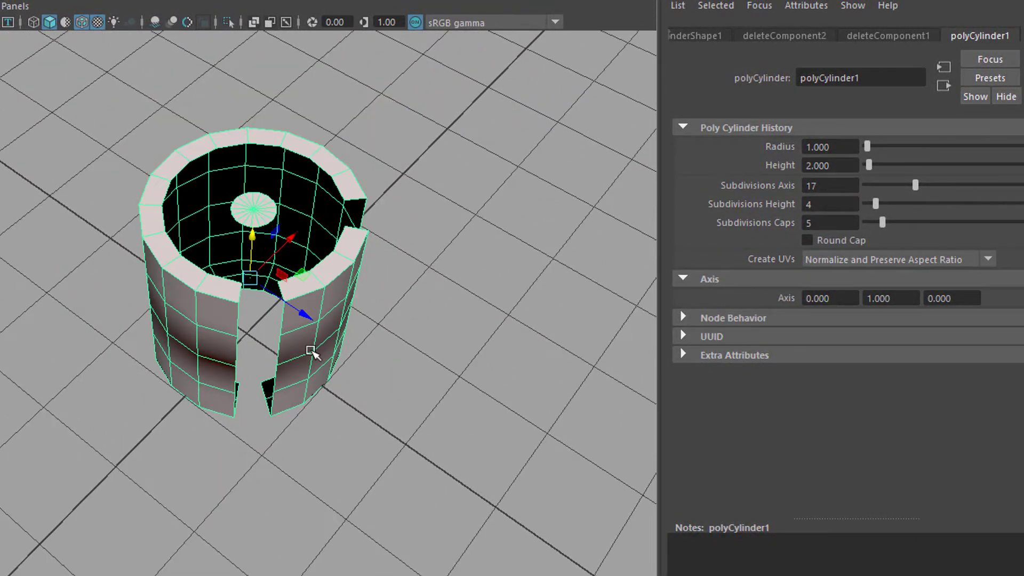
{"action": "left_click_drag", "start_coordinate": [207, 383], "coordinate": [423, 382], "text": "alt"}
{"action": "scroll", "coordinate": [375, 381], "scroll_direction": "down", "scroll_amount": 1}
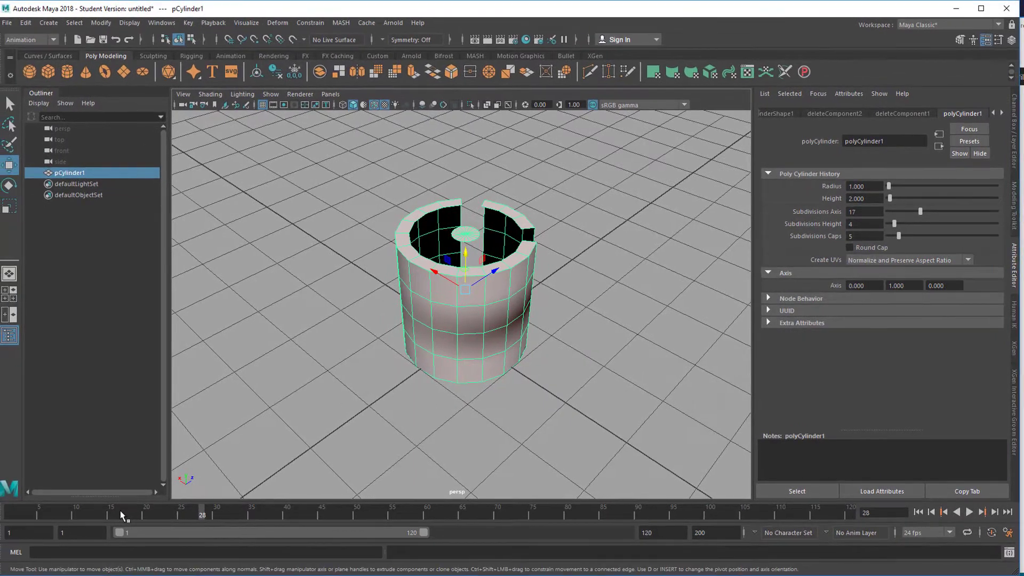
Key Subdivisions Height at 4 on the start frame and at 17 on frame 61.
{"action": "right_click", "coordinate": [833, 225]}
{"action": "left_click", "coordinate": [846, 244]}
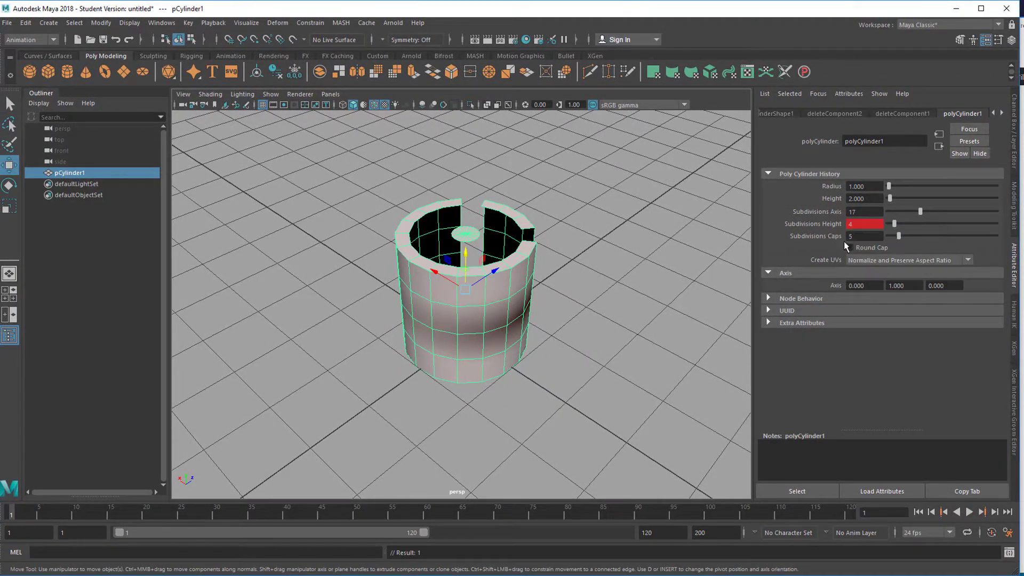
{"action": "left_click", "coordinate": [433, 513]}
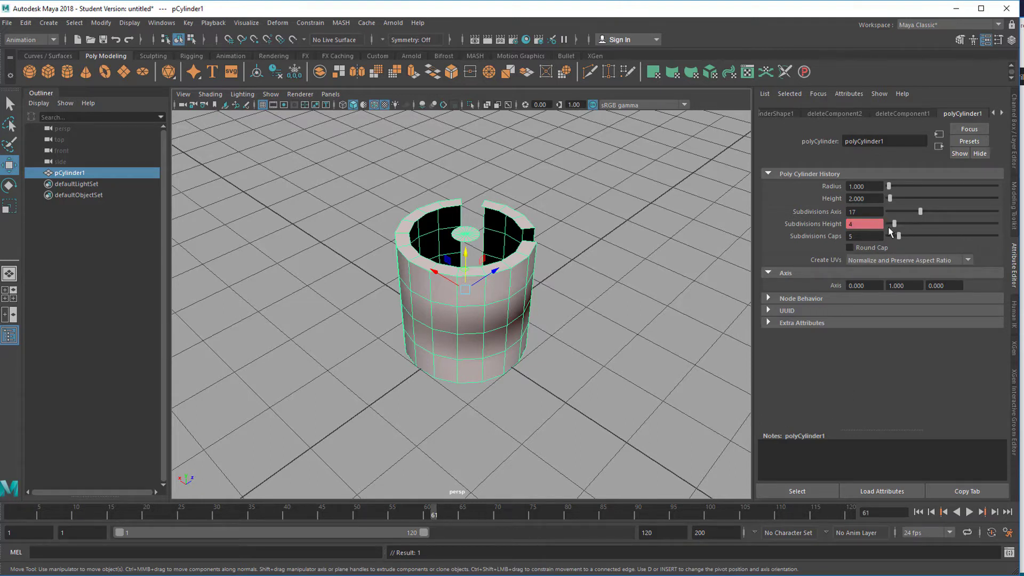
{"action": "left_click_drag", "start_coordinate": [895, 224], "coordinate": [924, 227]}
{"action": "right_click", "coordinate": [815, 225]}
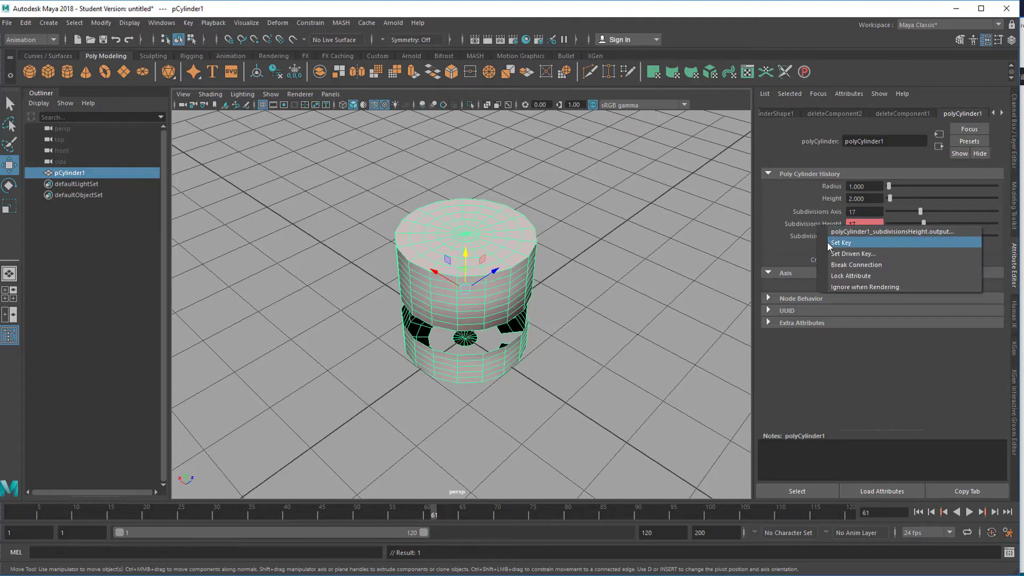
{"action": "left_click", "coordinate": [827, 242]}
Rewind to the start and play back the subdivision animation, then stop it.
{"action": "left_click", "coordinate": [919, 515]}
{"action": "left_click", "coordinate": [969, 513]}
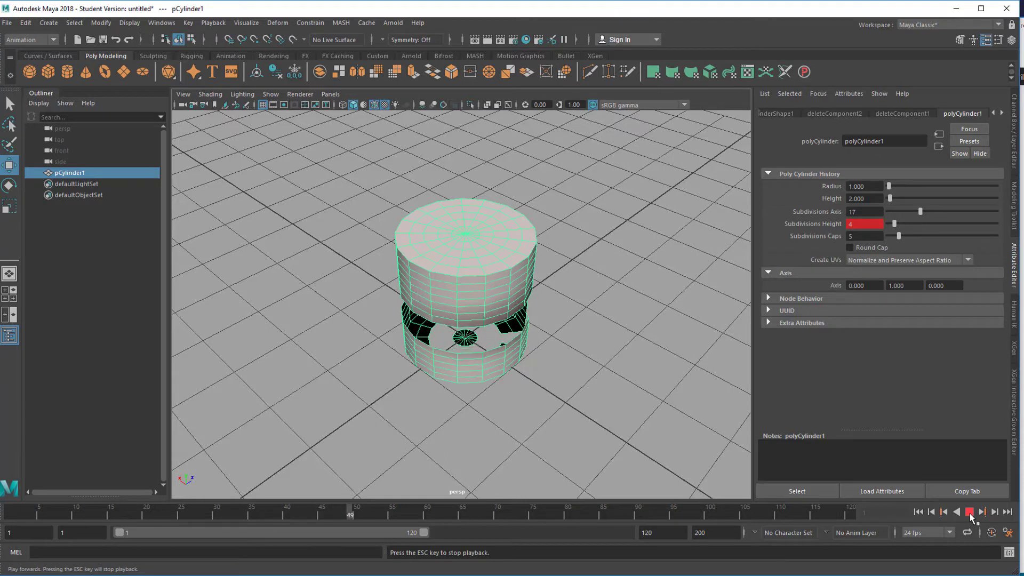
{"action": "left_click", "coordinate": [969, 513]}
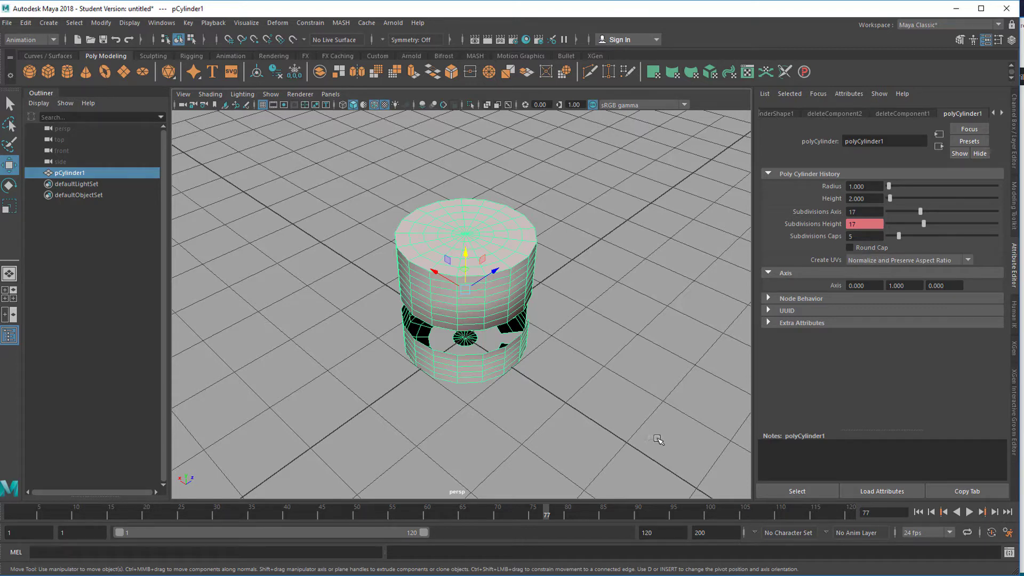
{"action": "left_click_drag", "start_coordinate": [608, 418], "coordinate": [468, 414], "text": "alt"}
{"action": "scroll", "coordinate": [633, 385], "scroll_direction": "up", "scroll_amount": 5}
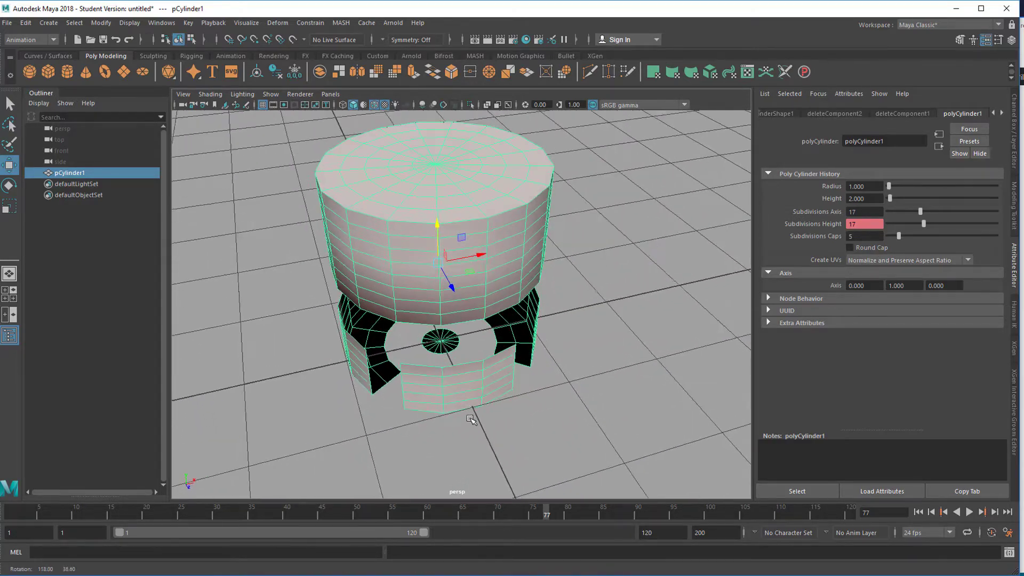
{"action": "scroll", "coordinate": [599, 393], "scroll_direction": "up", "scroll_amount": 3}
{"action": "left_click_drag", "start_coordinate": [600, 393], "coordinate": [601, 384], "text": "alt"}
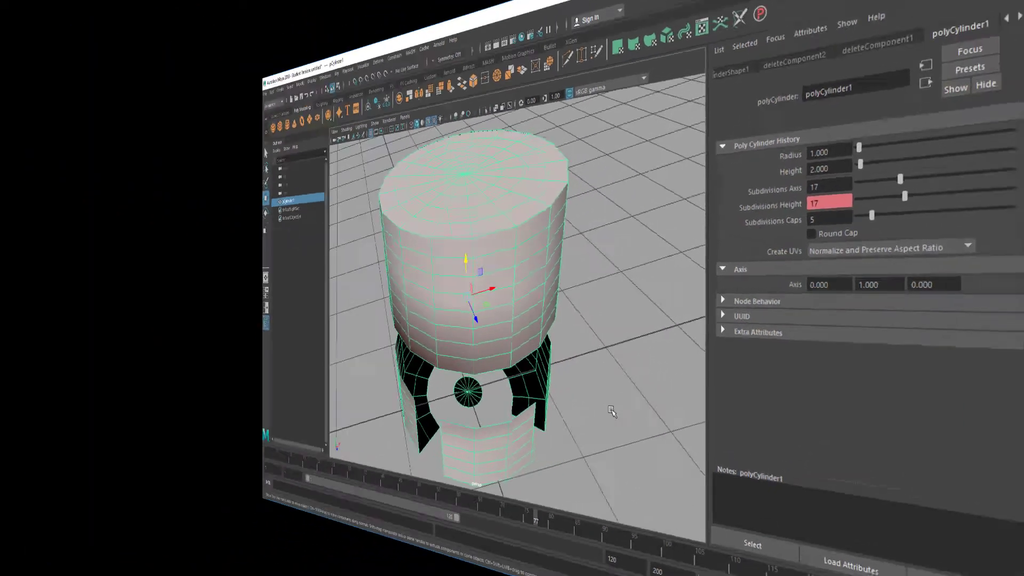
{"action": "scroll", "coordinate": [238, 338], "scroll_direction": "down", "scroll_amount": 2}
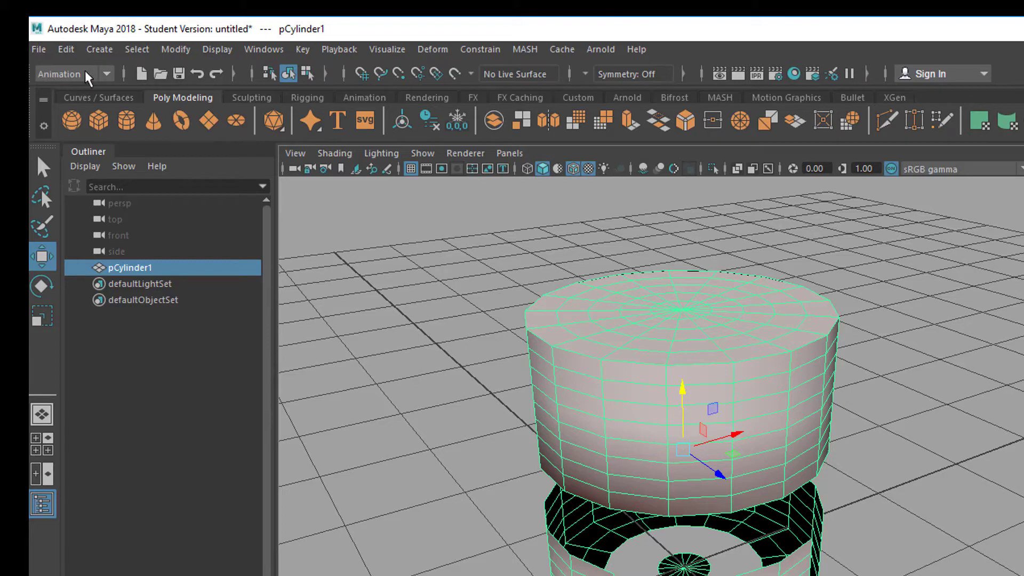
Open the Create Turntable option box from the Visualize menu.
{"action": "left_click", "coordinate": [391, 52]}
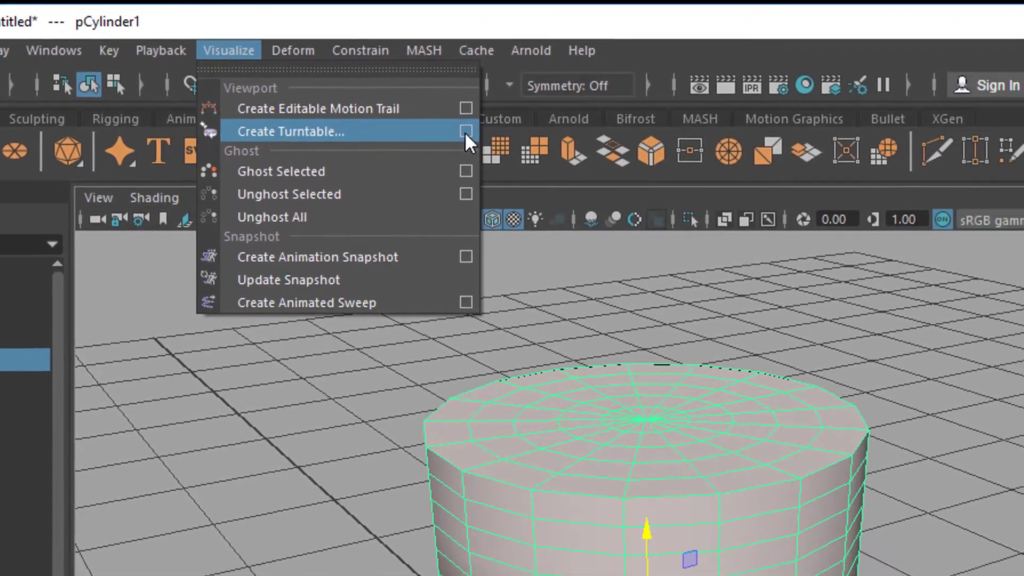
{"action": "left_click", "coordinate": [607, 180]}
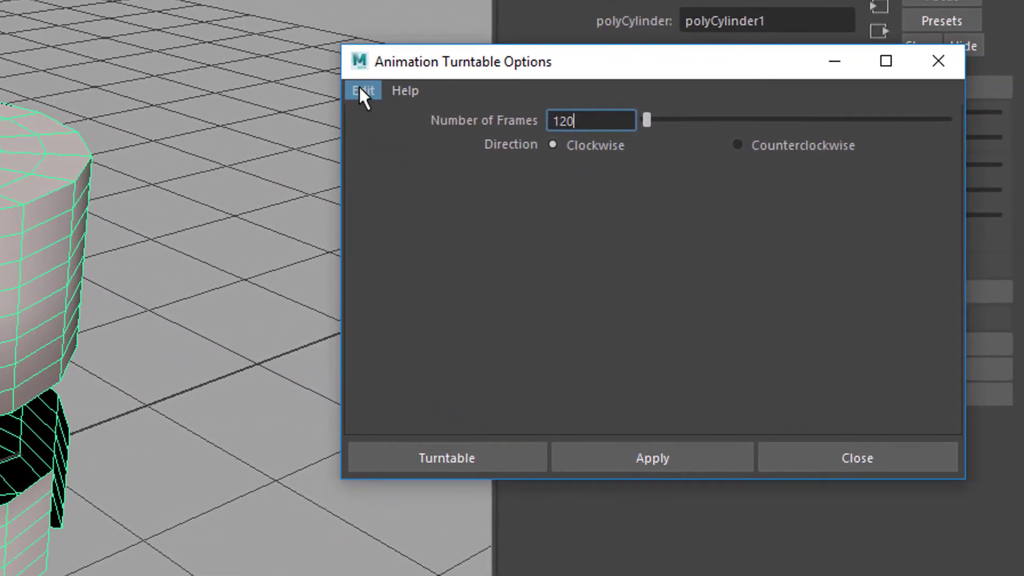
Reset the turntable options, set 120 frames, and apply to create the turntable camera.
{"action": "left_click", "coordinate": [366, 93]}
{"action": "left_click", "coordinate": [417, 139]}
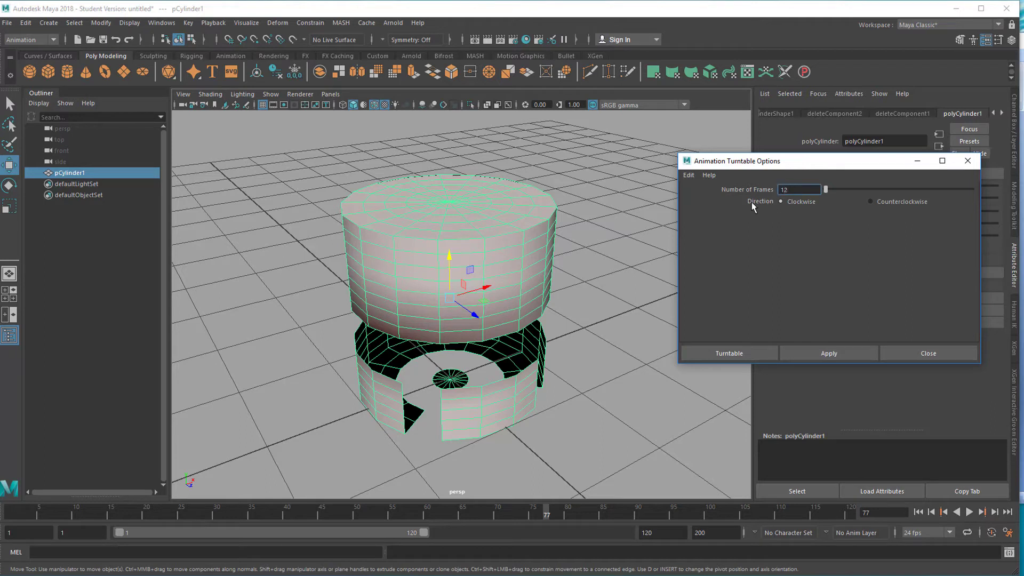
{"action": "key", "text": "Return"}
{"action": "left_click", "coordinate": [840, 354]}
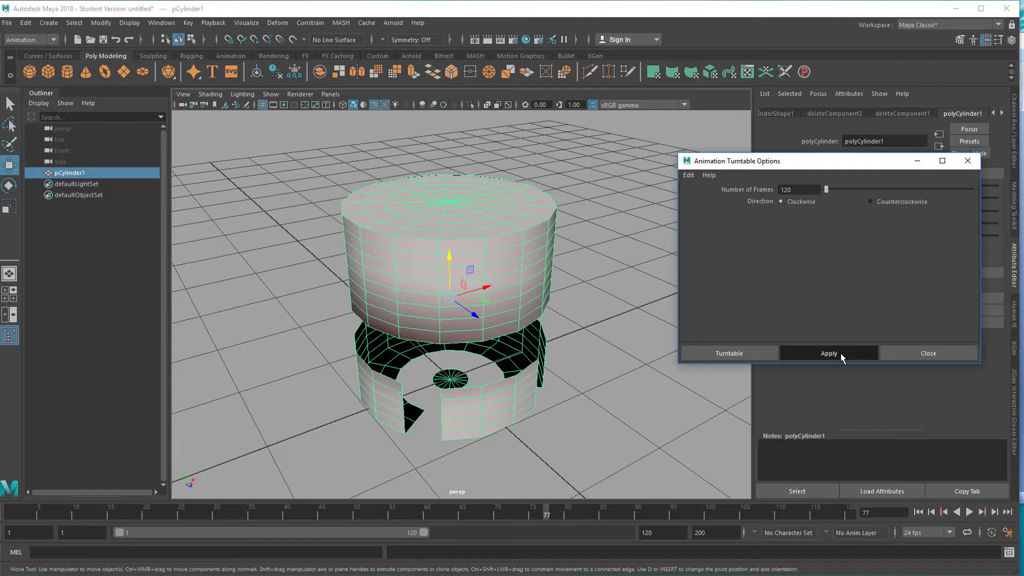
{"action": "left_click", "coordinate": [968, 162]}
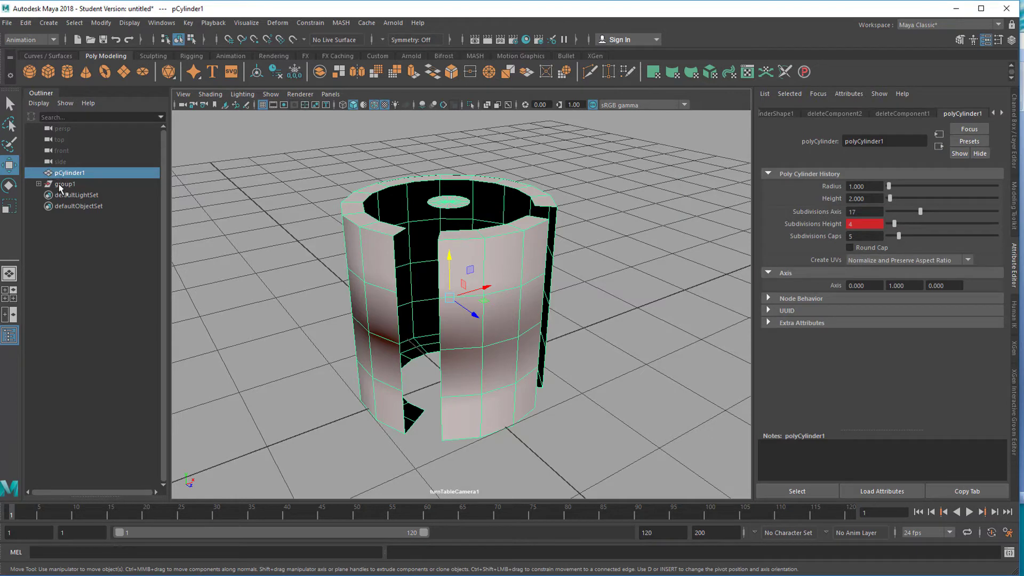
Expand group1 in the Outliner to show turnTableCamera1, then reselect the cylinder.
{"action": "left_click", "coordinate": [38, 183]}
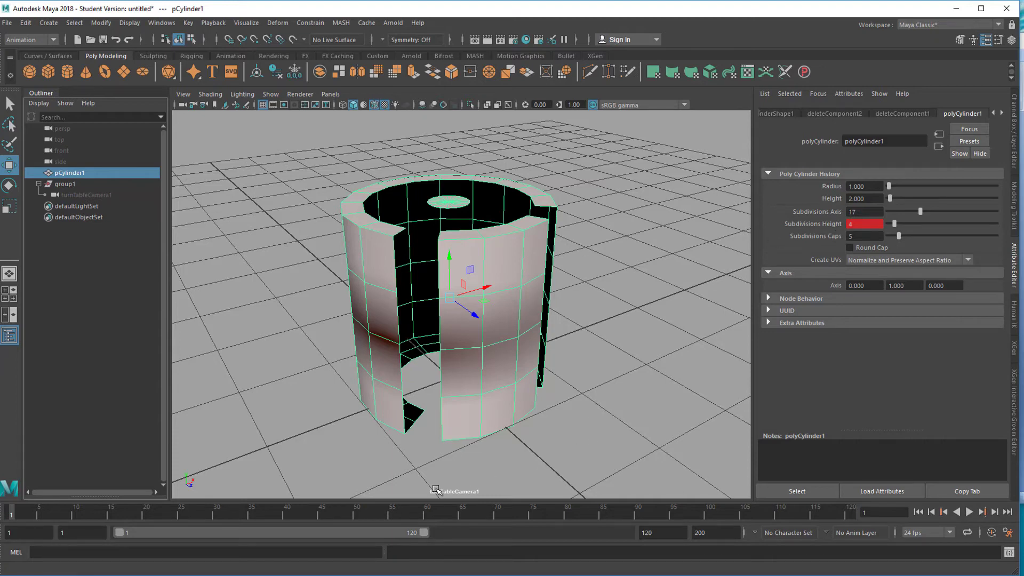
{"action": "left_click", "coordinate": [805, 488]}
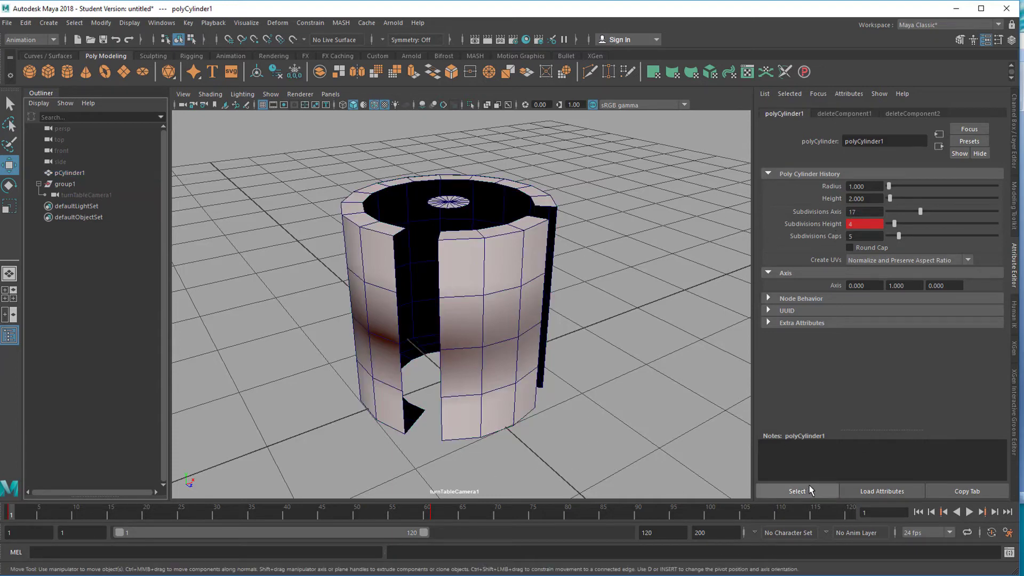
{"action": "left_click", "coordinate": [522, 309]}
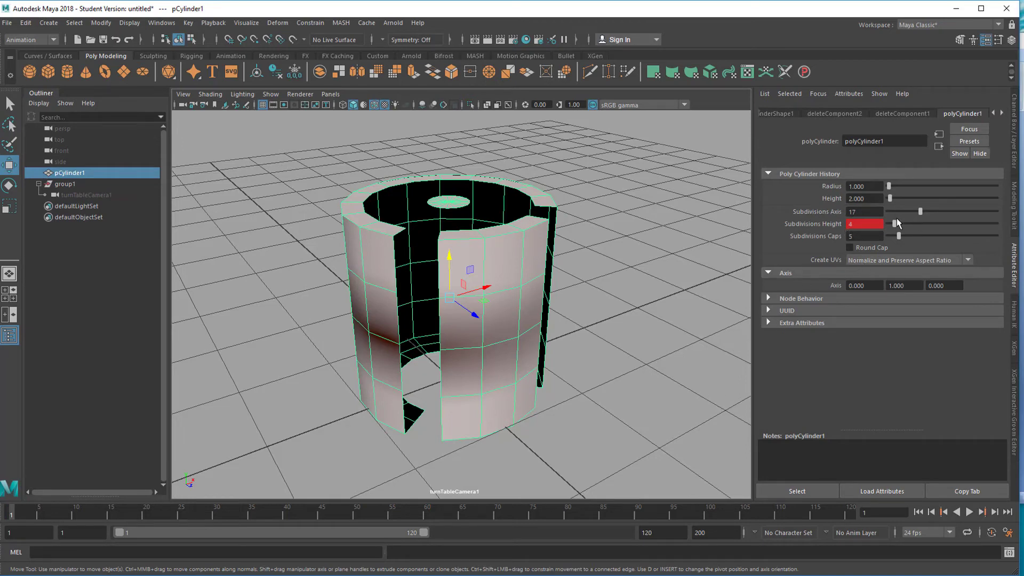
Set keys on polyCylinder1's Subdivisions Axis at 22 and Subdivisions Caps at 10, then deselect.
{"action": "left_click_drag", "start_coordinate": [921, 209], "coordinate": [930, 208]}
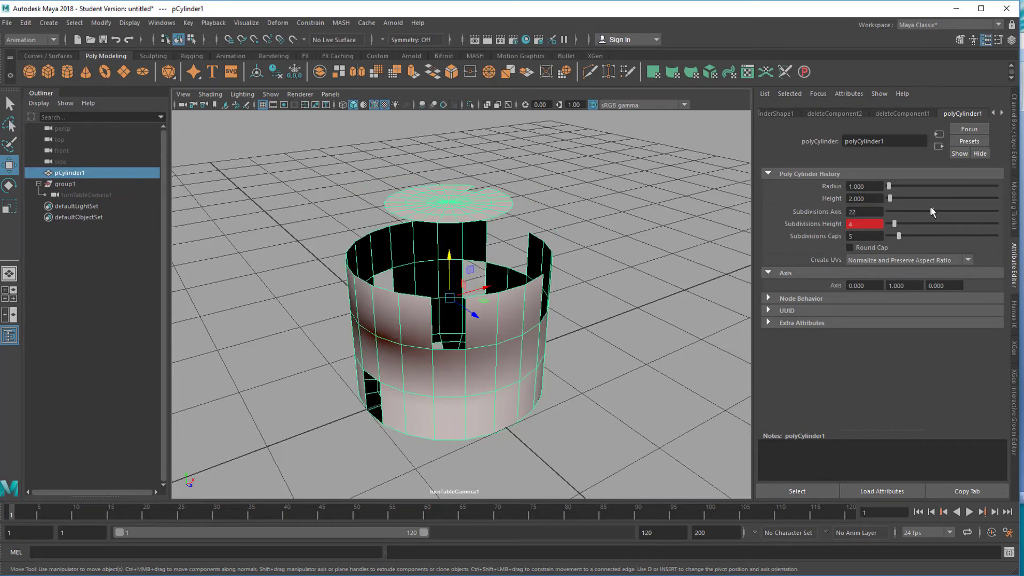
{"action": "right_click", "coordinate": [816, 212]}
{"action": "left_click", "coordinate": [841, 228]}
{"action": "left_click_drag", "start_coordinate": [898, 236], "coordinate": [911, 235]}
{"action": "right_click", "coordinate": [830, 238]}
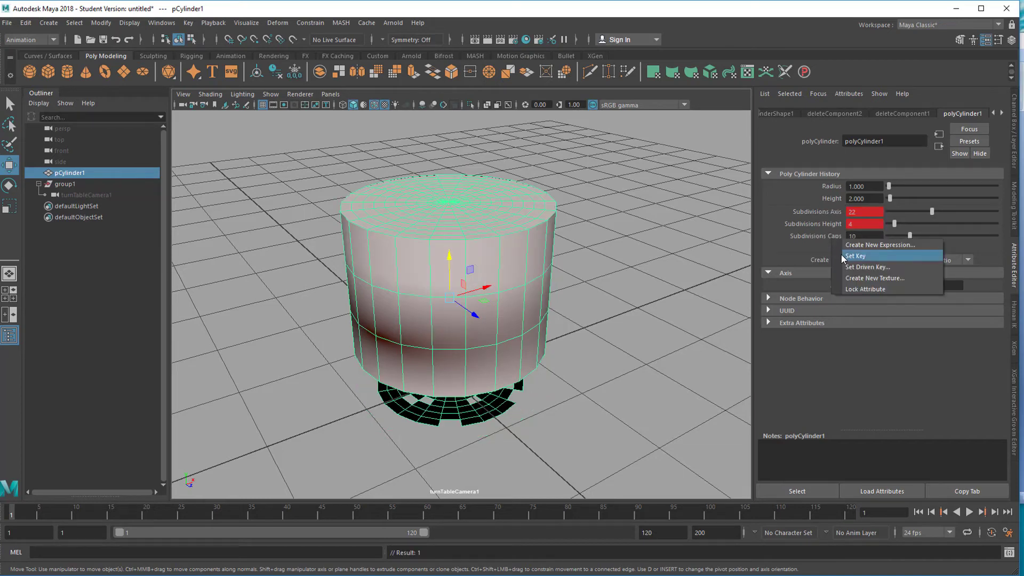
{"action": "left_click", "coordinate": [841, 256]}
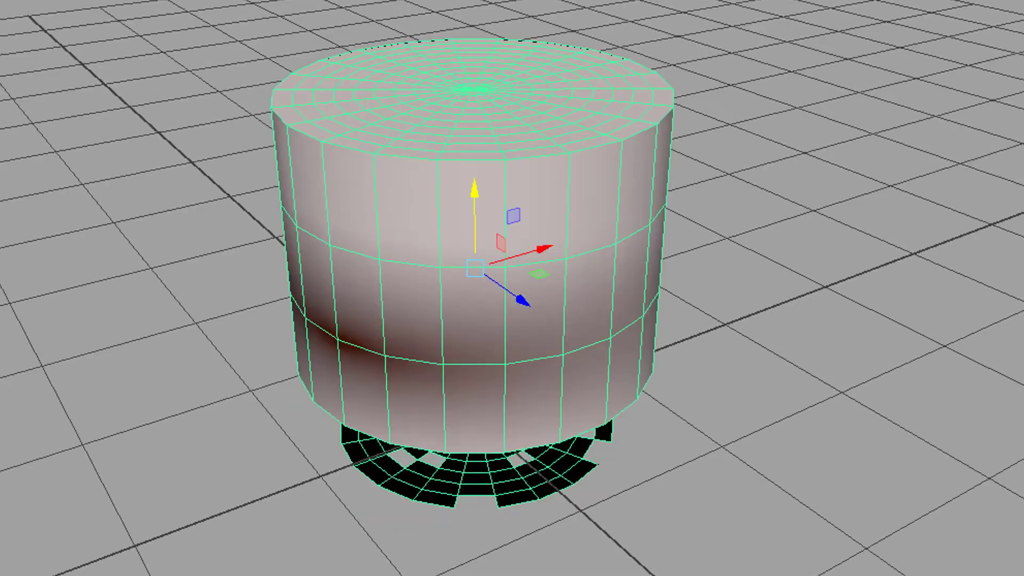
{"action": "left_click", "coordinate": [880, 507]}
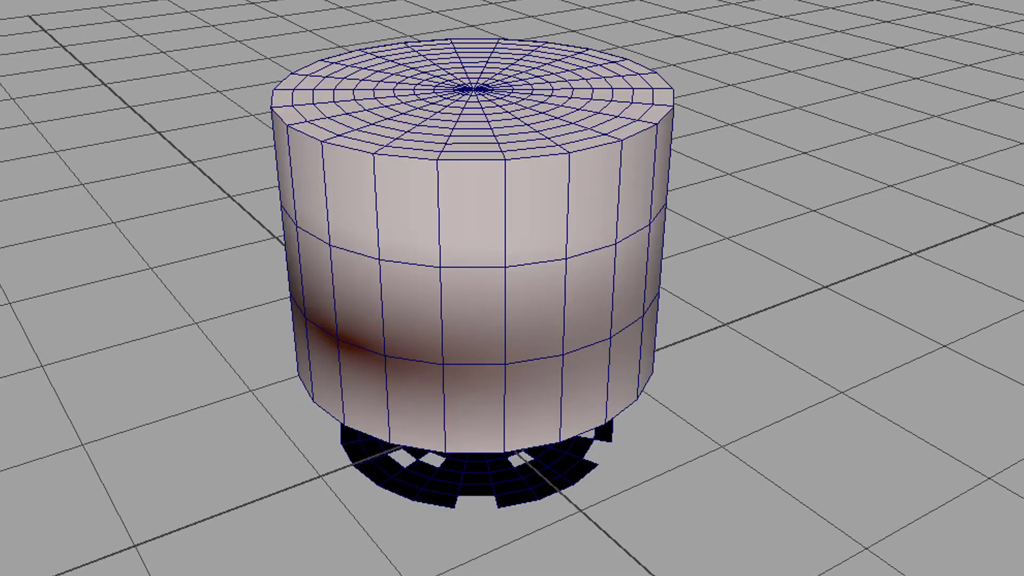